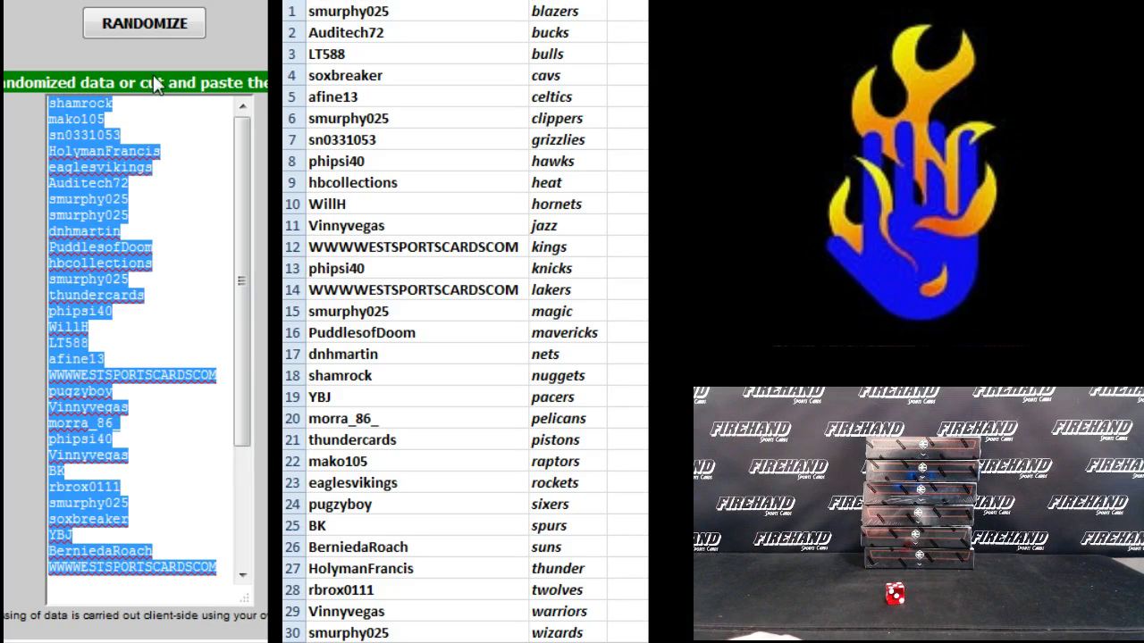
left_click(161, 105)
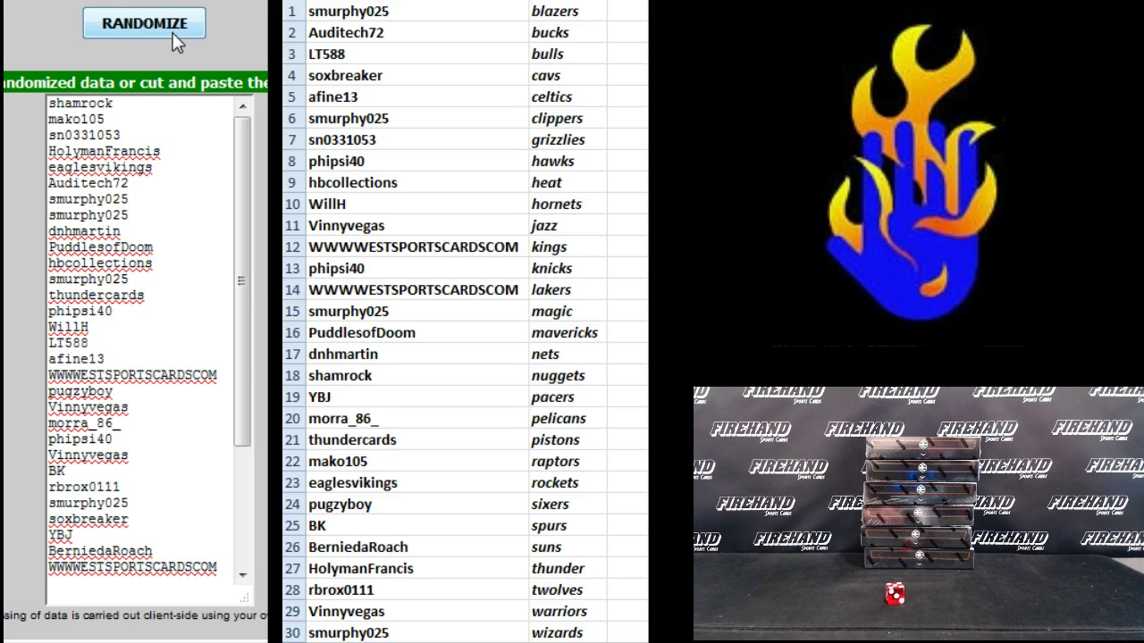
left_click(172, 32)
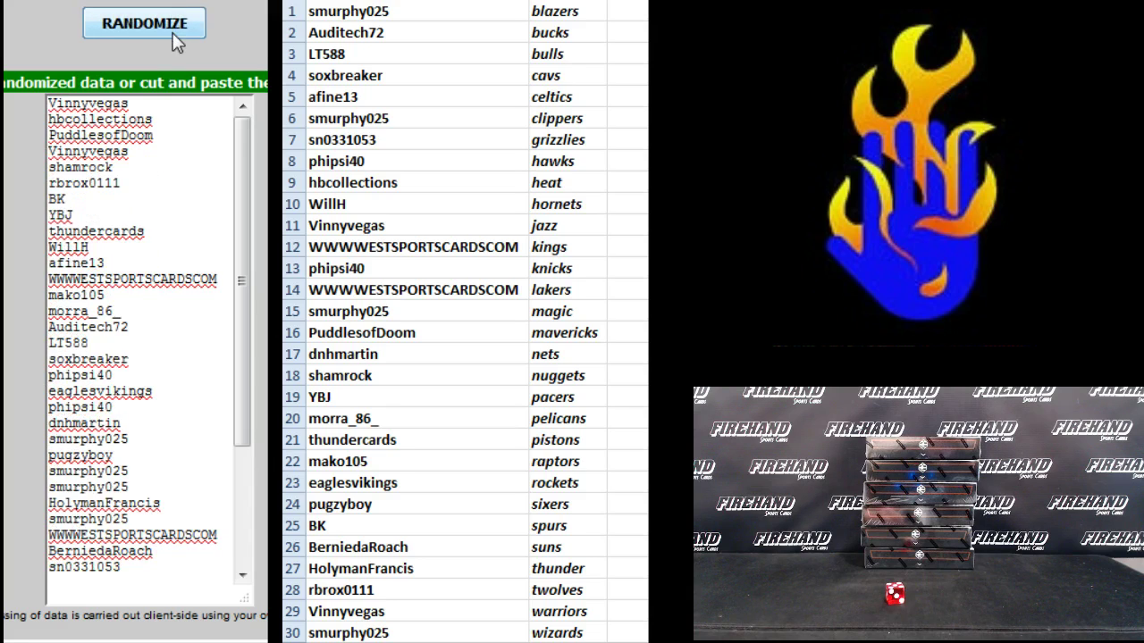
left_click(173, 32)
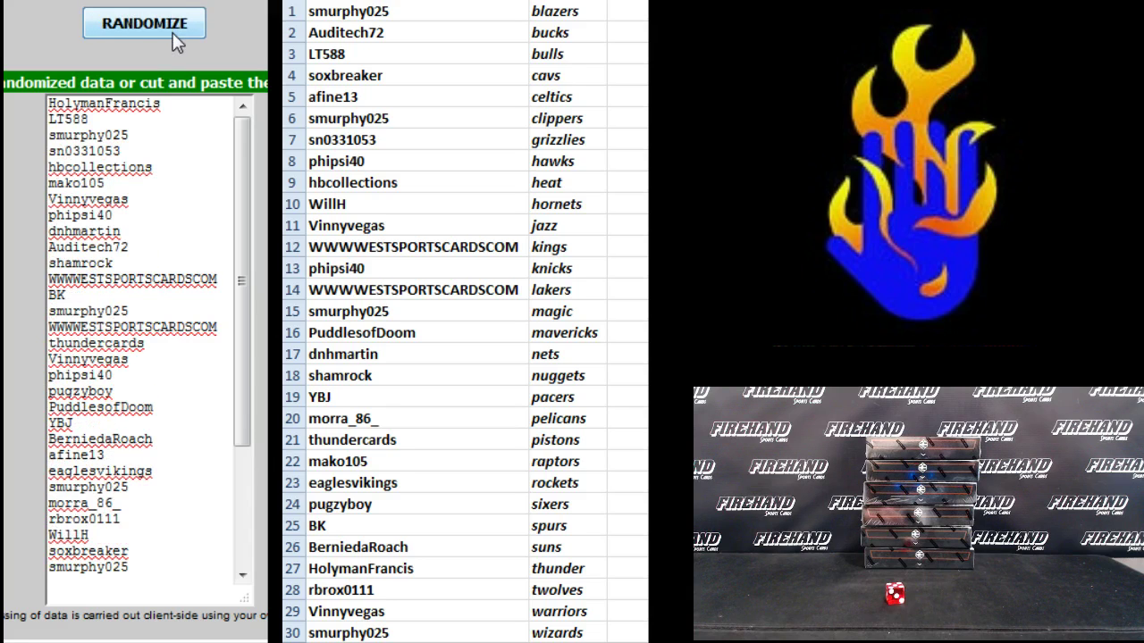
left_click(173, 32)
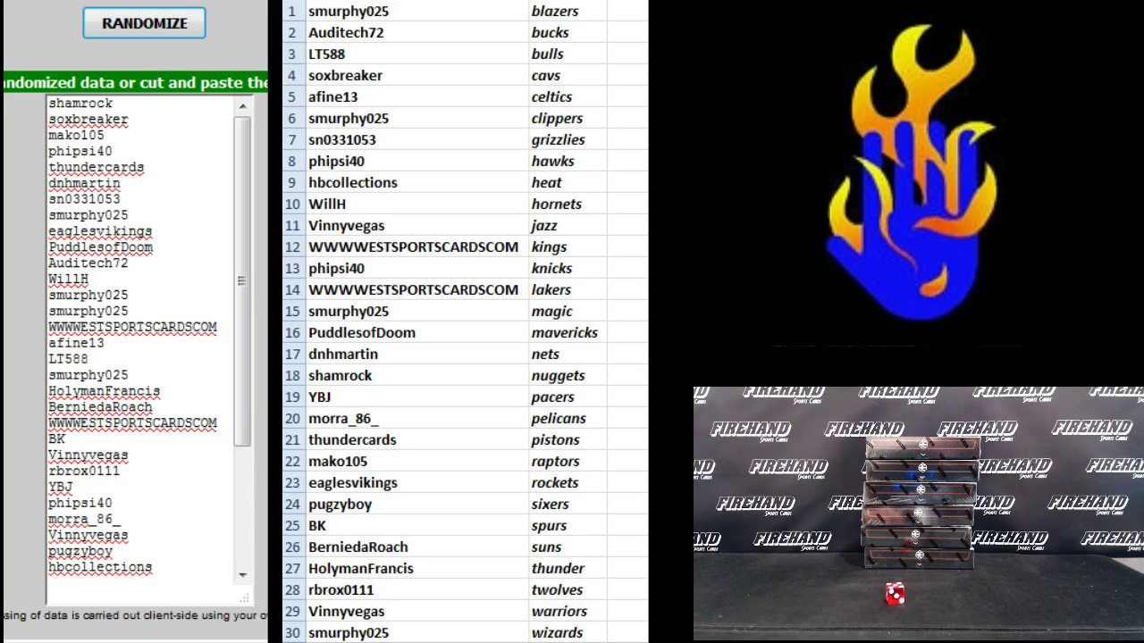
Step: Highlight the first username, shamrock, as the extra-spot winner
double_click(80, 103)
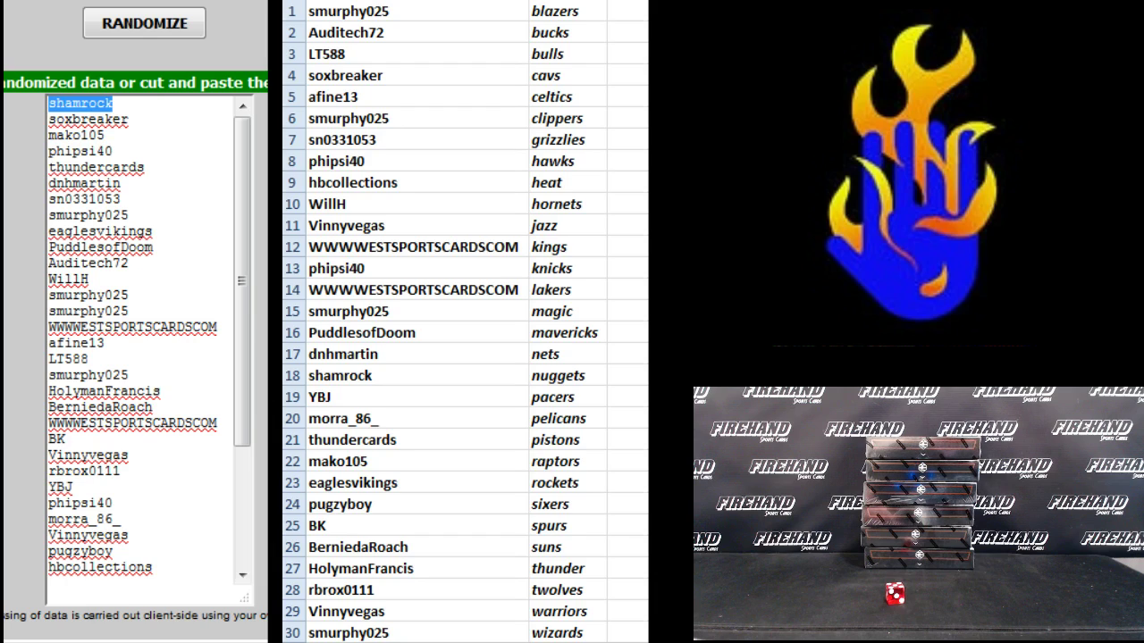